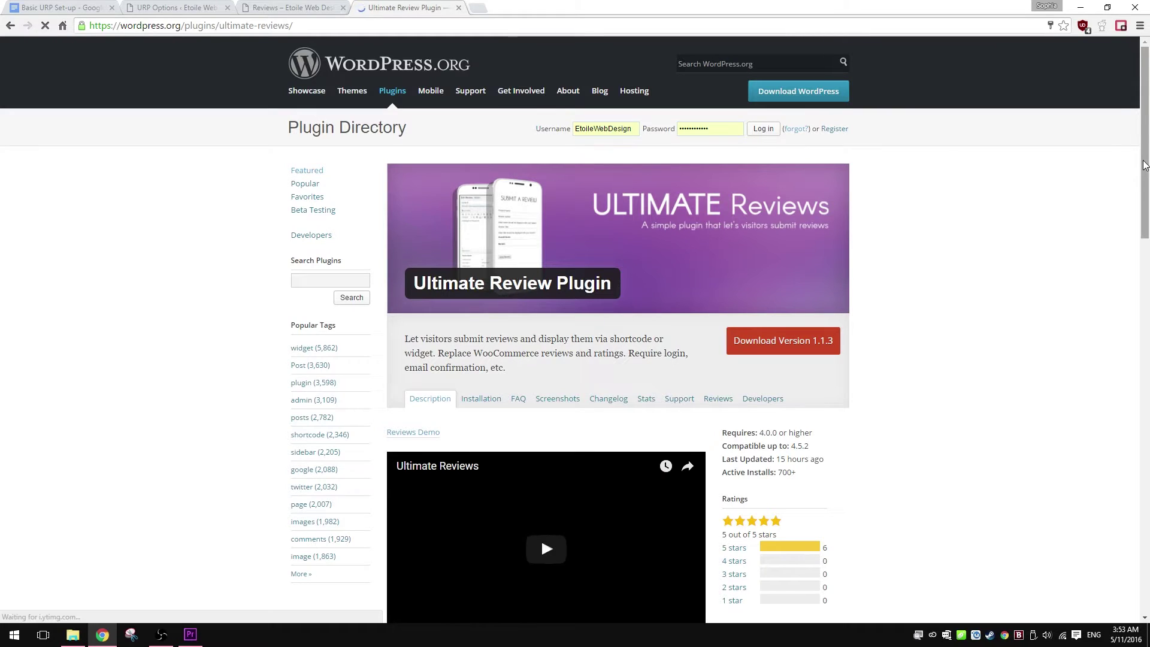
{"action": "left_click_drag", "start_coordinate": [1147, 165], "coordinate": [1148, 214]}
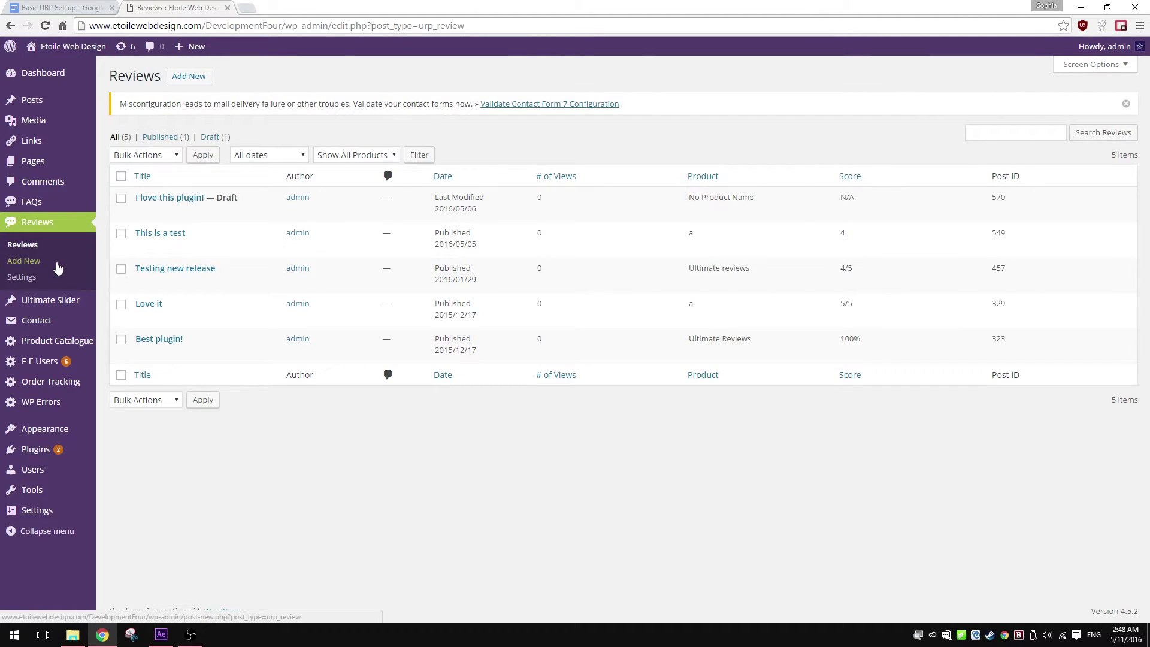
Open a blank Add New Review form from the Reviews admin menu
{"action": "left_click", "coordinate": [57, 269]}
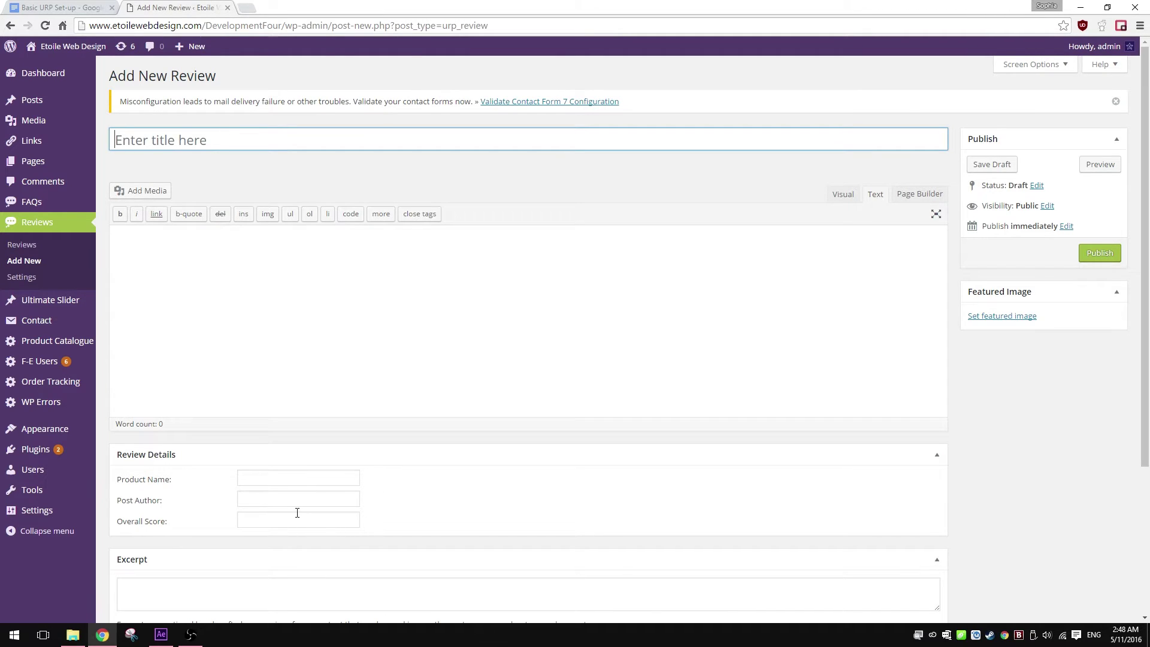
{"action": "type", "text": "Revie"}
{"action": "type", "text": "w title"}
Enter 'Review title' and 'Review description', visit the product, author and score fields, then go to Settings
{"action": "key", "text": "Tab"}
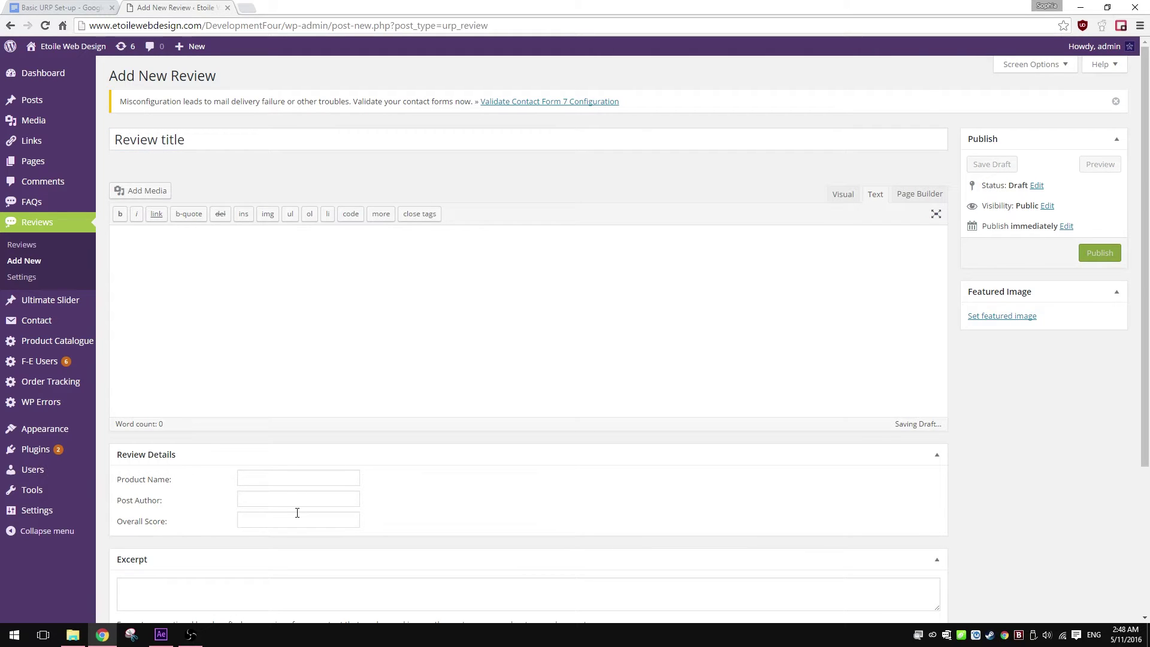
{"action": "type", "text": "Review des"}
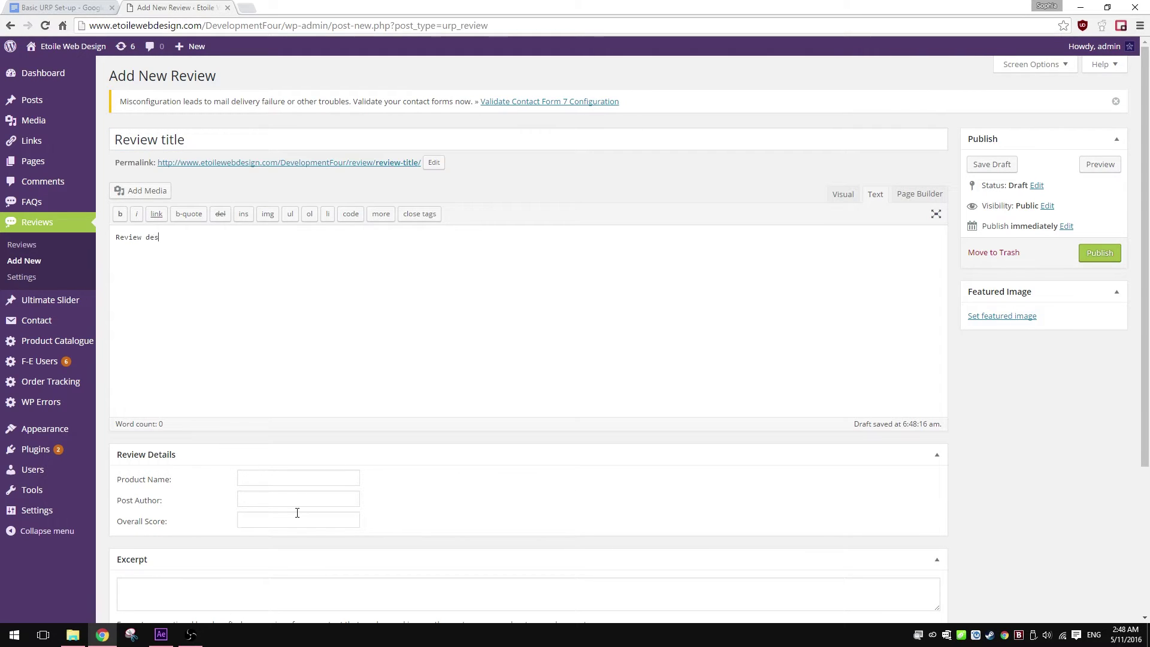
{"action": "type", "text": "cription"}
{"action": "scroll", "coordinate": [993, 483], "scroll_direction": "down", "scroll_amount": 1}
{"action": "scroll", "coordinate": [993, 483], "scroll_direction": "down", "scroll_amount": 1}
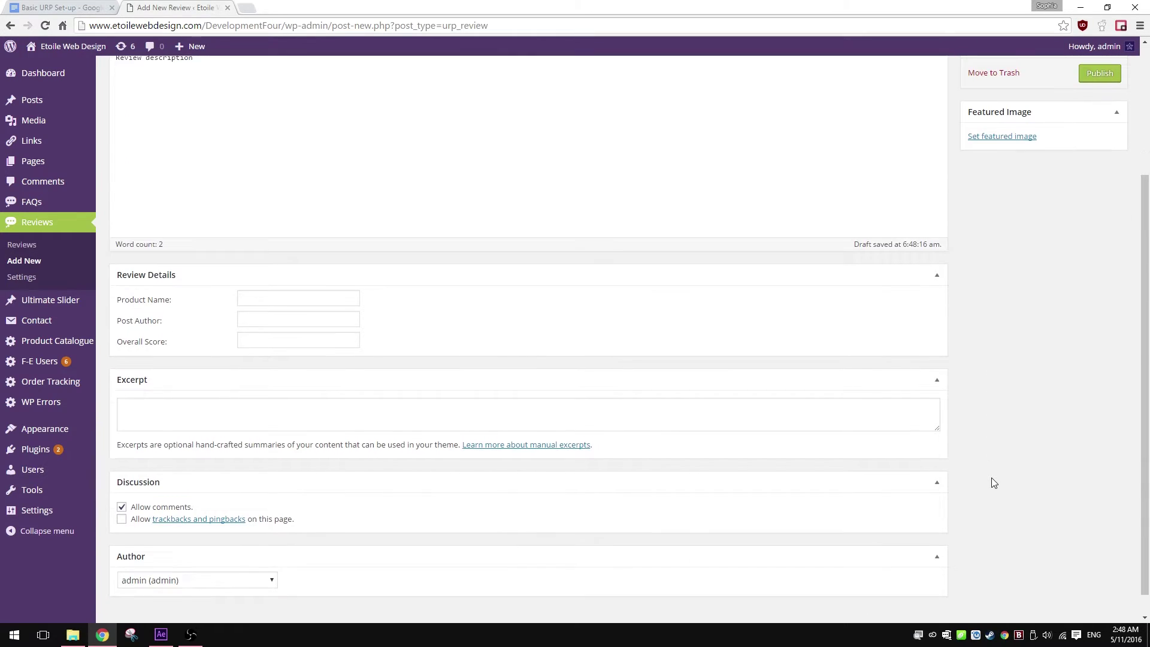
{"action": "left_click", "coordinate": [336, 301]}
{"action": "left_click", "coordinate": [316, 321]}
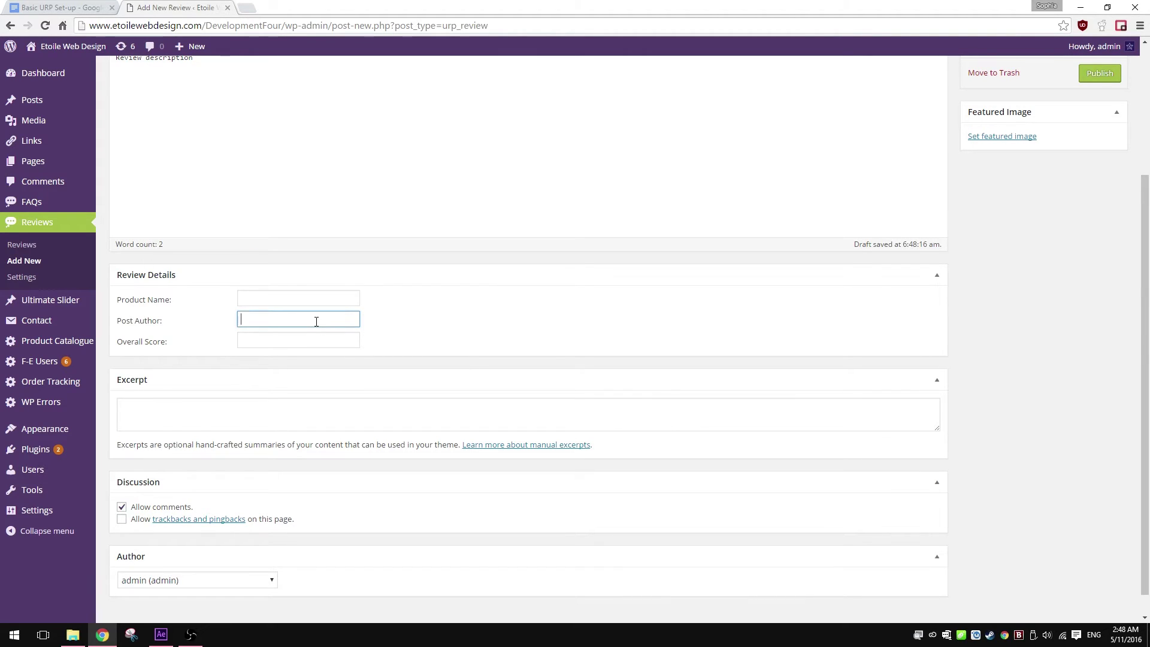
{"action": "left_click", "coordinate": [292, 340]}
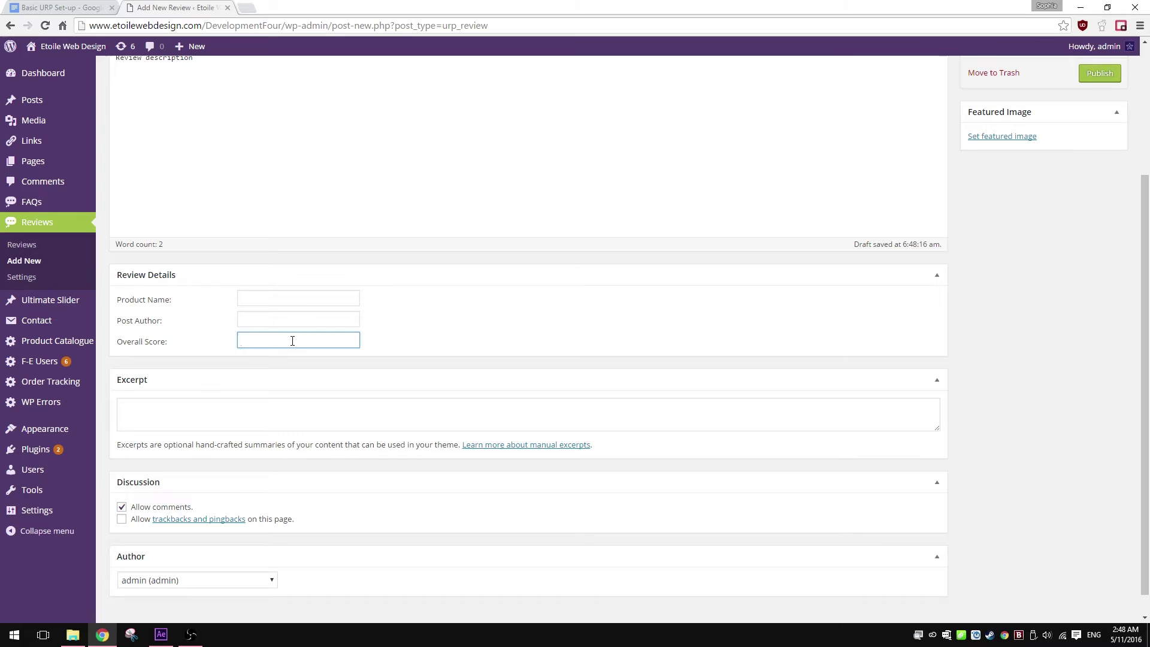
{"action": "left_click", "coordinate": [25, 284]}
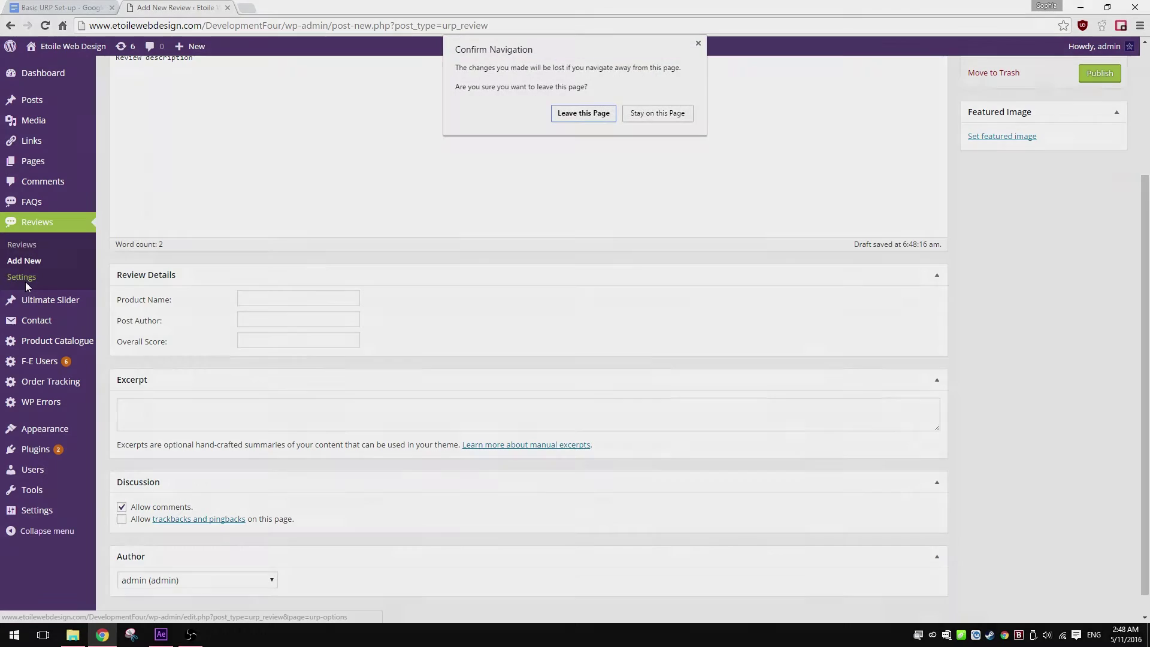
Confirm leaving the unsaved review to reach the plugin's Basic Options
{"action": "left_click", "coordinate": [575, 108]}
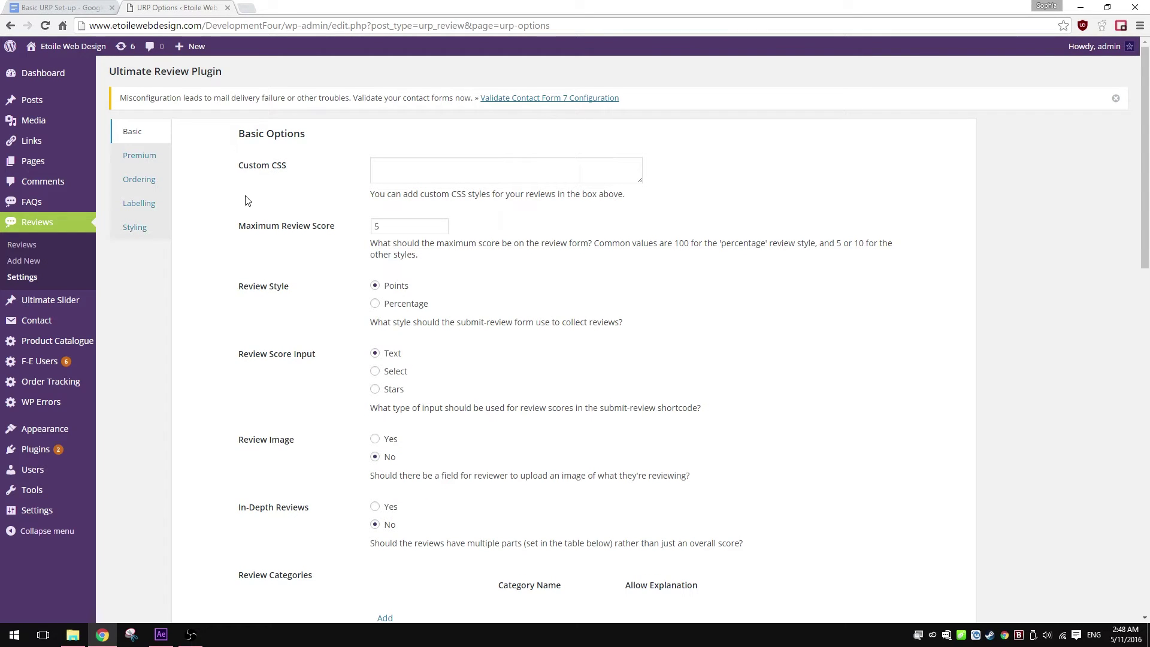
{"action": "scroll", "coordinate": [247, 200], "scroll_direction": "down", "scroll_amount": 1}
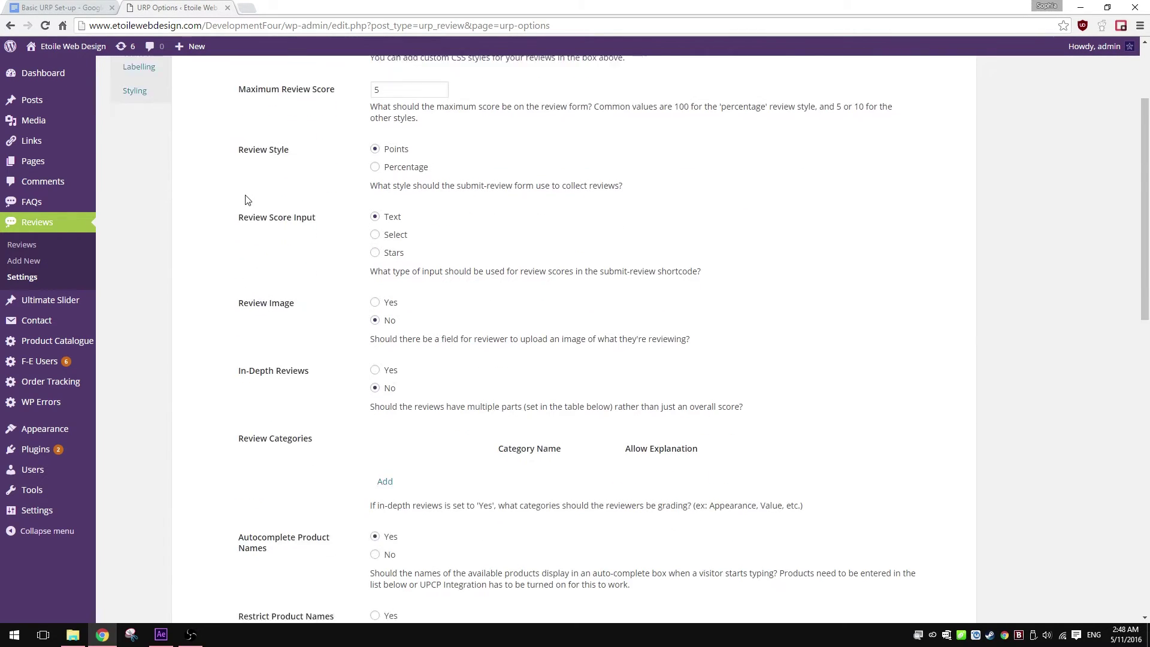
{"action": "scroll", "coordinate": [247, 200], "scroll_direction": "down", "scroll_amount": 2}
{"action": "scroll", "coordinate": [245, 201], "scroll_direction": "down", "scroll_amount": 1}
{"action": "scroll", "coordinate": [245, 198], "scroll_direction": "down", "scroll_amount": 2}
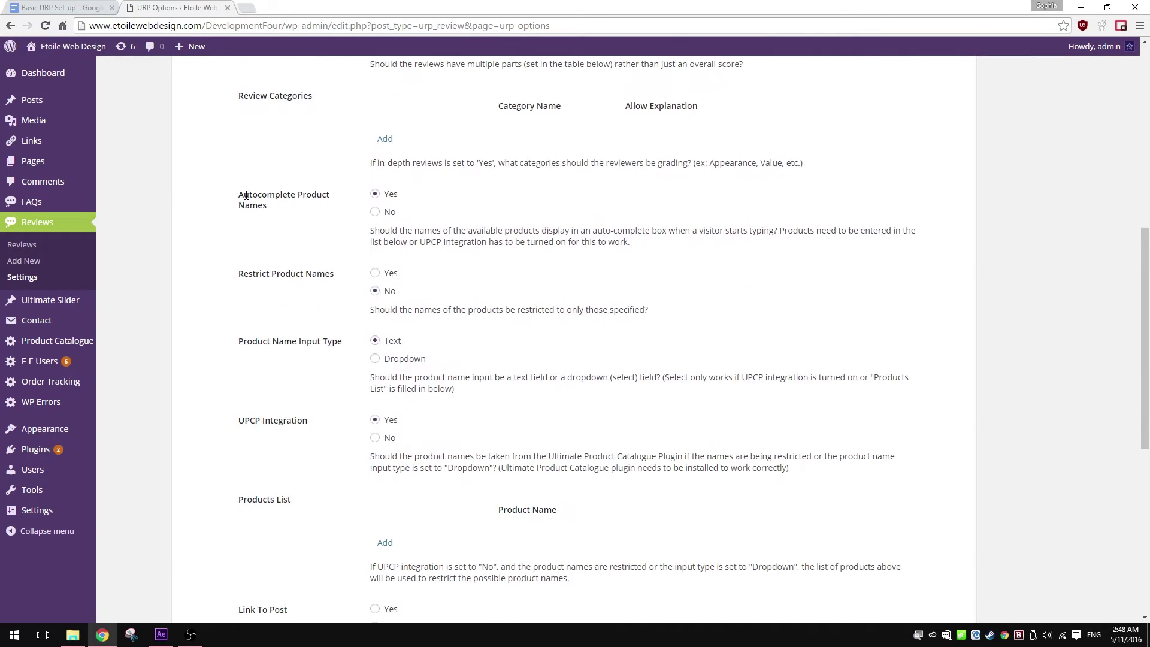
{"action": "scroll", "coordinate": [246, 196], "scroll_direction": "down", "scroll_amount": 1}
{"action": "scroll", "coordinate": [246, 195], "scroll_direction": "down", "scroll_amount": 1}
{"action": "scroll", "coordinate": [246, 198], "scroll_direction": "down", "scroll_amount": 1}
{"action": "scroll", "coordinate": [247, 200], "scroll_direction": "down", "scroll_amount": 1}
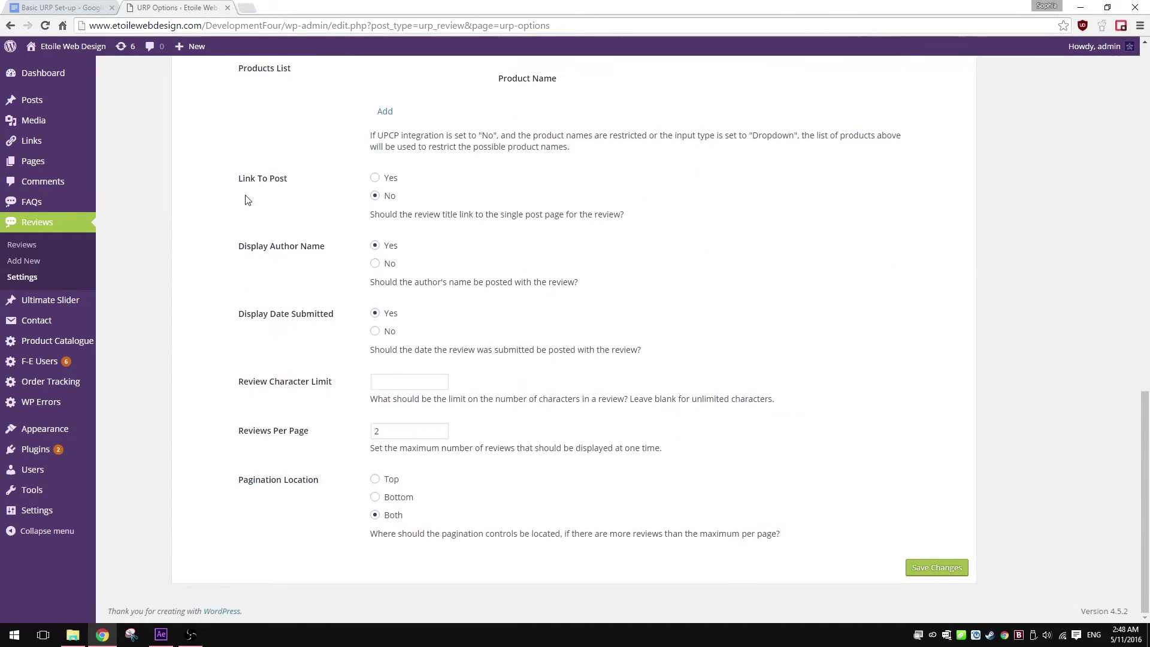
{"action": "scroll", "coordinate": [247, 200], "scroll_direction": "up", "scroll_amount": 1}
{"action": "scroll", "coordinate": [248, 199], "scroll_direction": "up", "scroll_amount": 4}
{"action": "scroll", "coordinate": [247, 200], "scroll_direction": "up", "scroll_amount": 3}
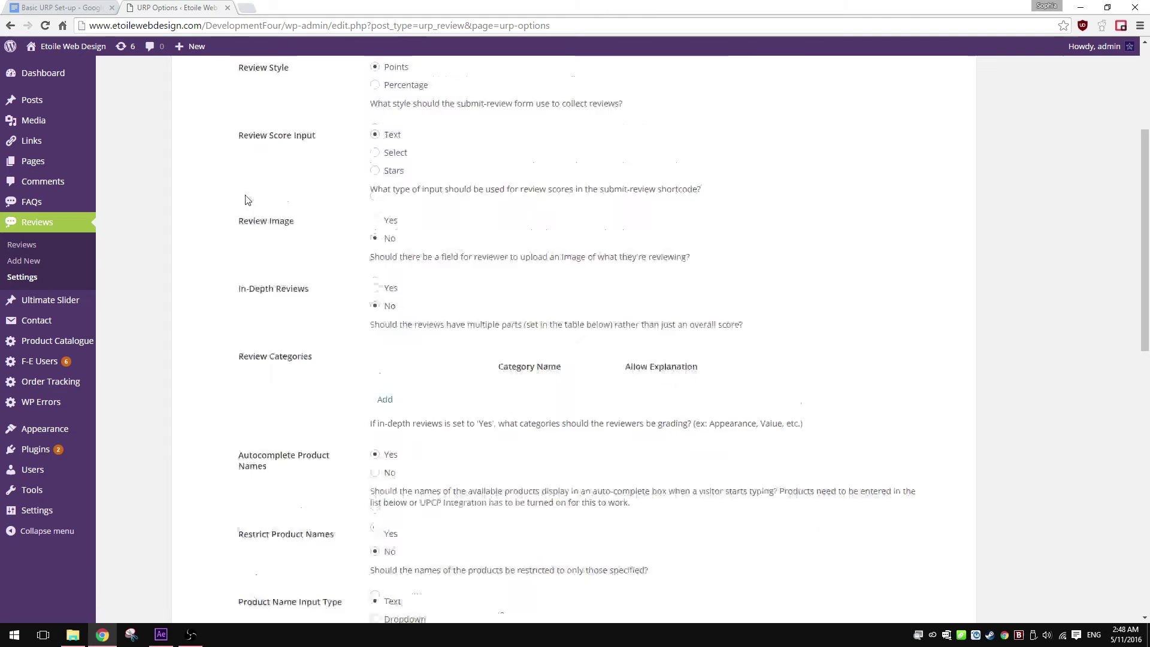
{"action": "scroll", "coordinate": [247, 200], "scroll_direction": "up", "scroll_amount": 2}
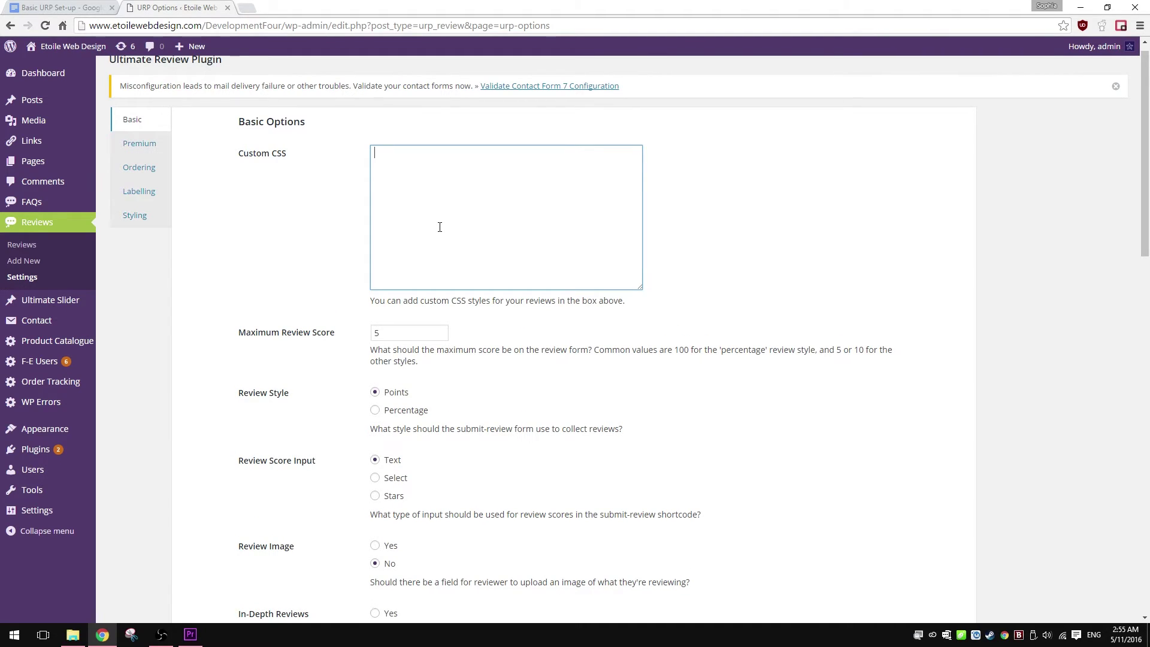
{"action": "type", "text": "/*Add "}
{"action": "type", "text": "custom CSS"}
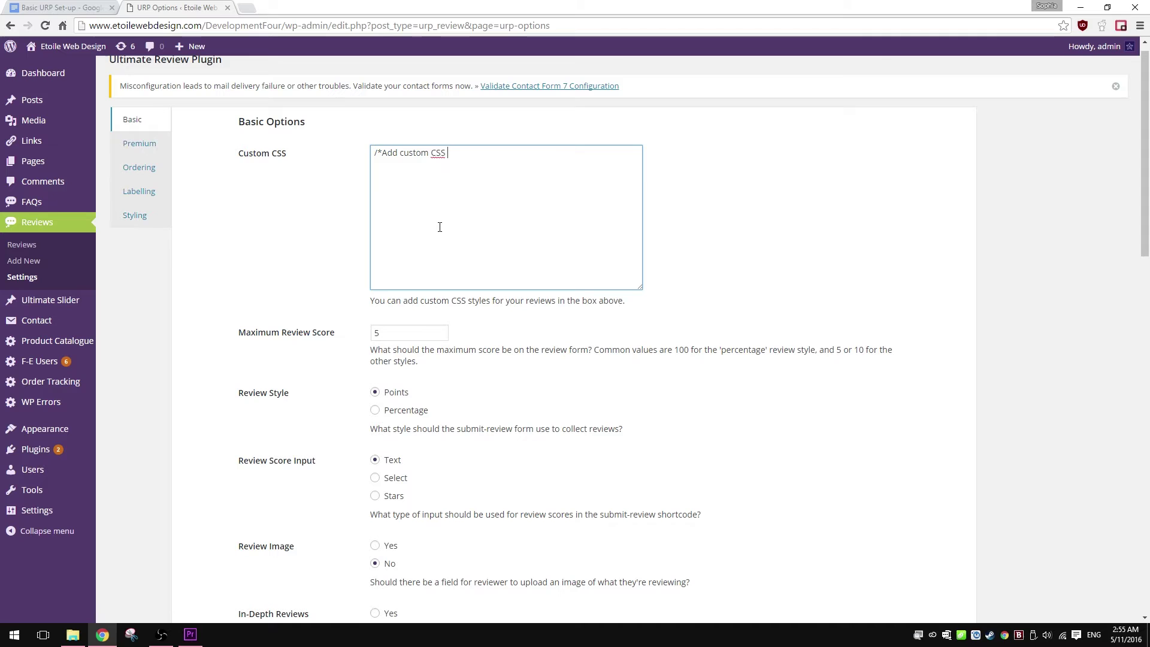
{"action": "type", "text": " here*/"}
Keep /*Add custom CSS here*/ in Custom CSS, shrink its box, and select Maximum Review Score
{"action": "left_click", "coordinate": [292, 244]}
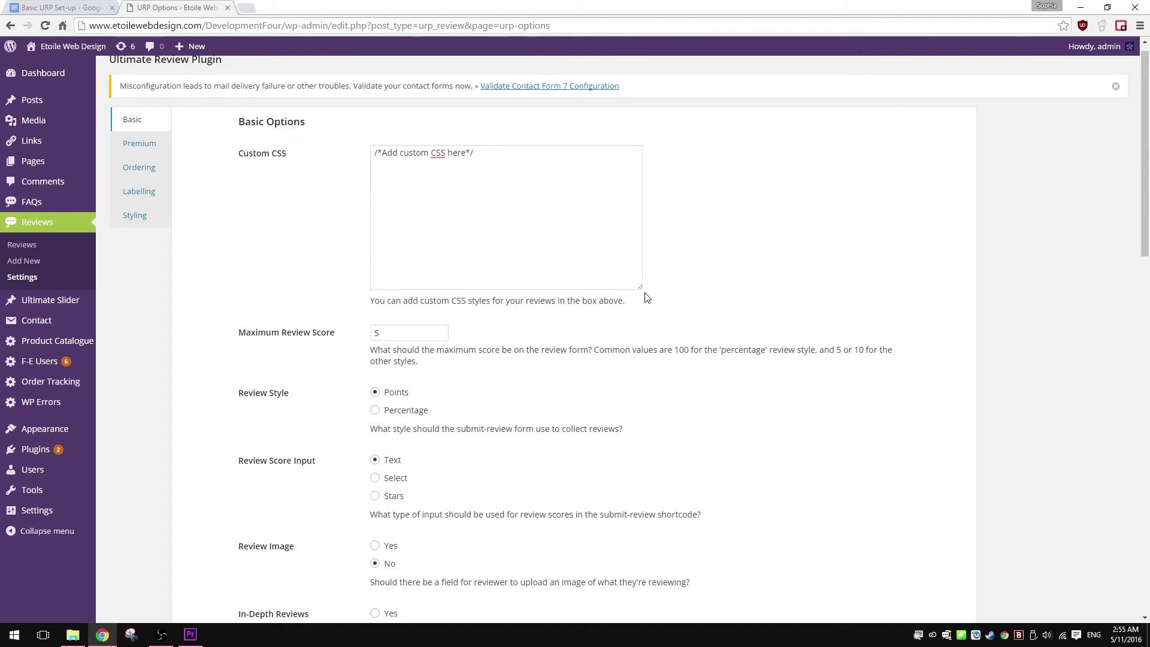
{"action": "left_click_drag", "start_coordinate": [642, 288], "coordinate": [641, 171]}
{"action": "left_click", "coordinate": [411, 215]}
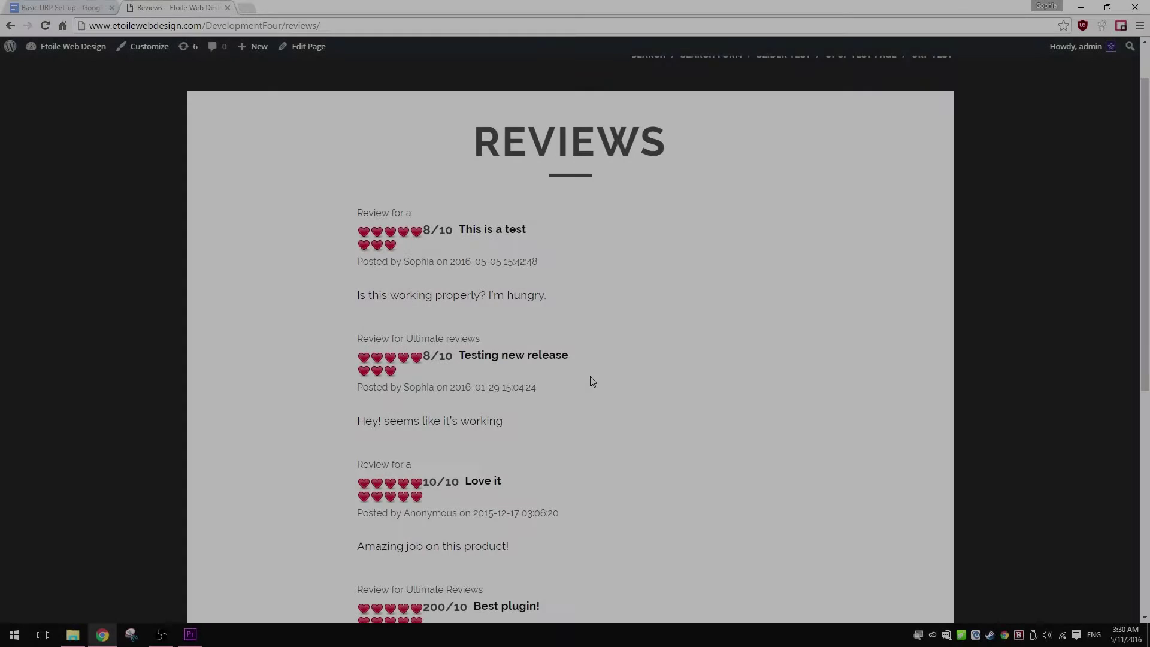
{"action": "scroll", "coordinate": [591, 381], "scroll_direction": "down", "scroll_amount": 1}
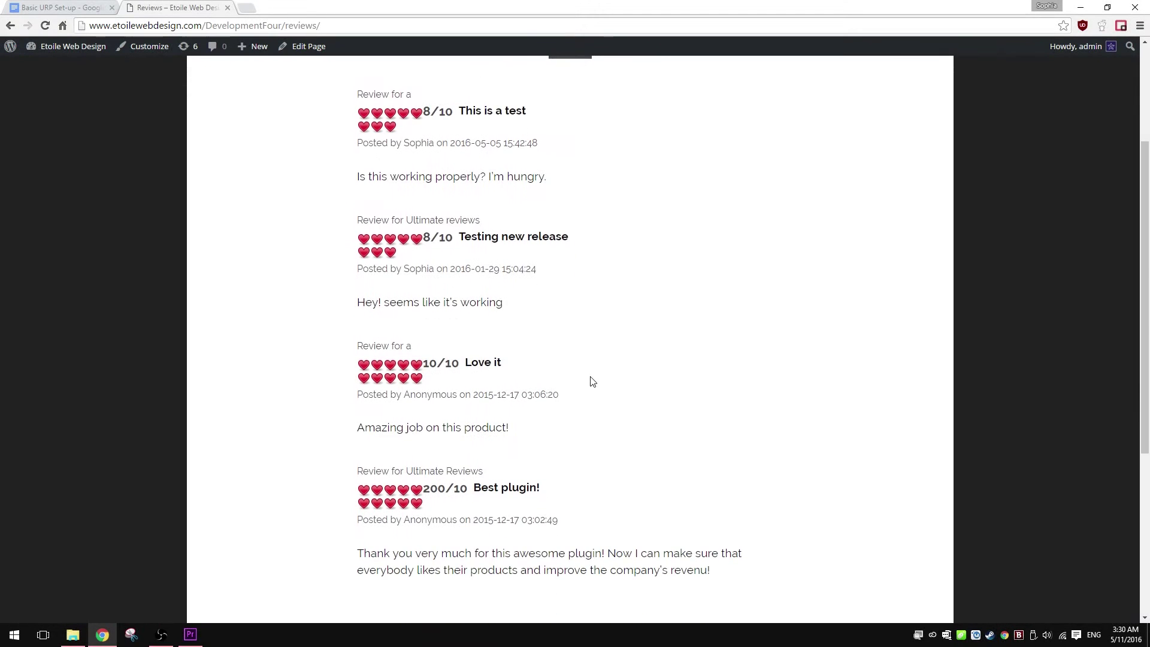
{"action": "scroll", "coordinate": [592, 381], "scroll_direction": "down", "scroll_amount": 1}
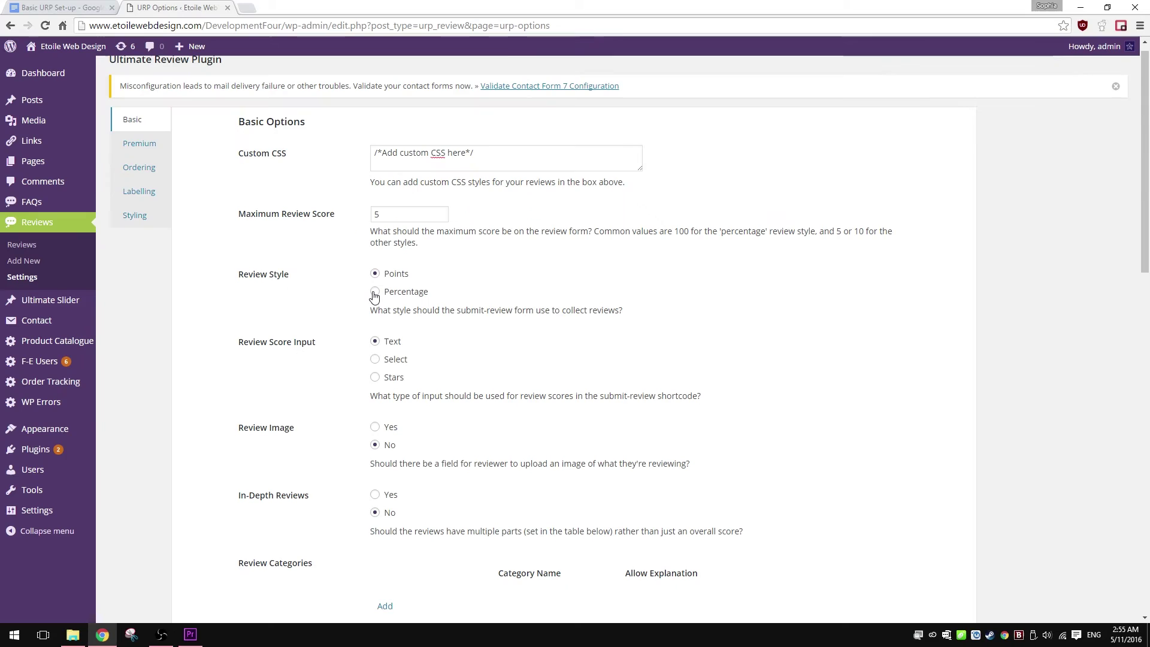
Switch Review Style to Percentage to preview scores out of 100, then back to Points
{"action": "left_click", "coordinate": [375, 291]}
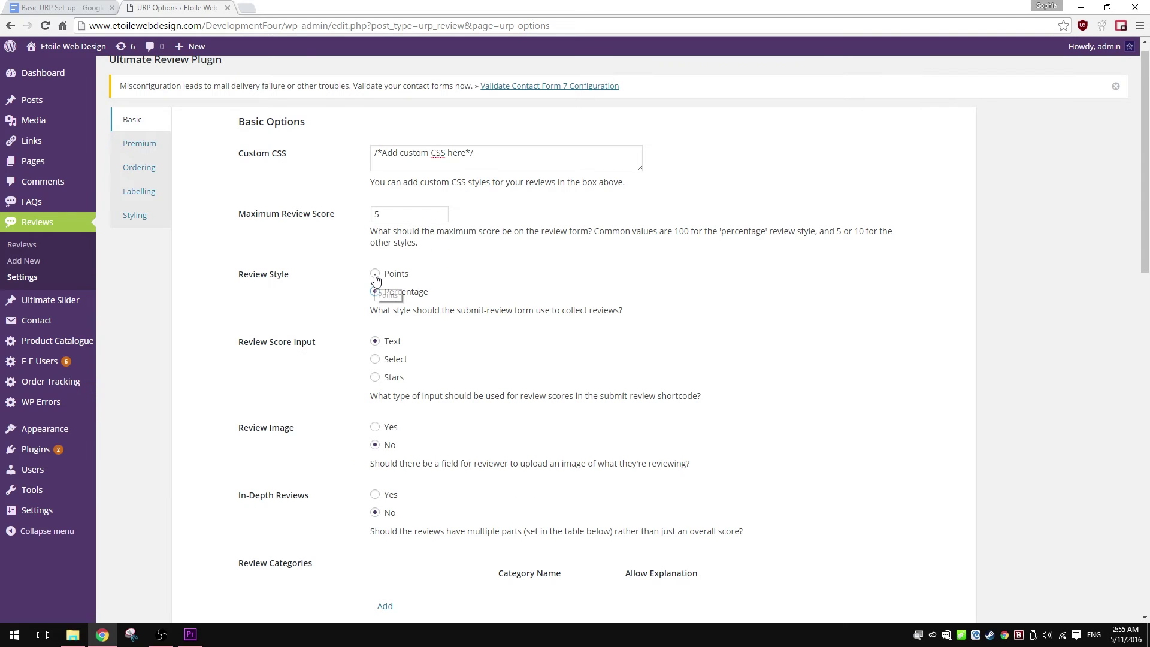
{"action": "left_click", "coordinate": [377, 276]}
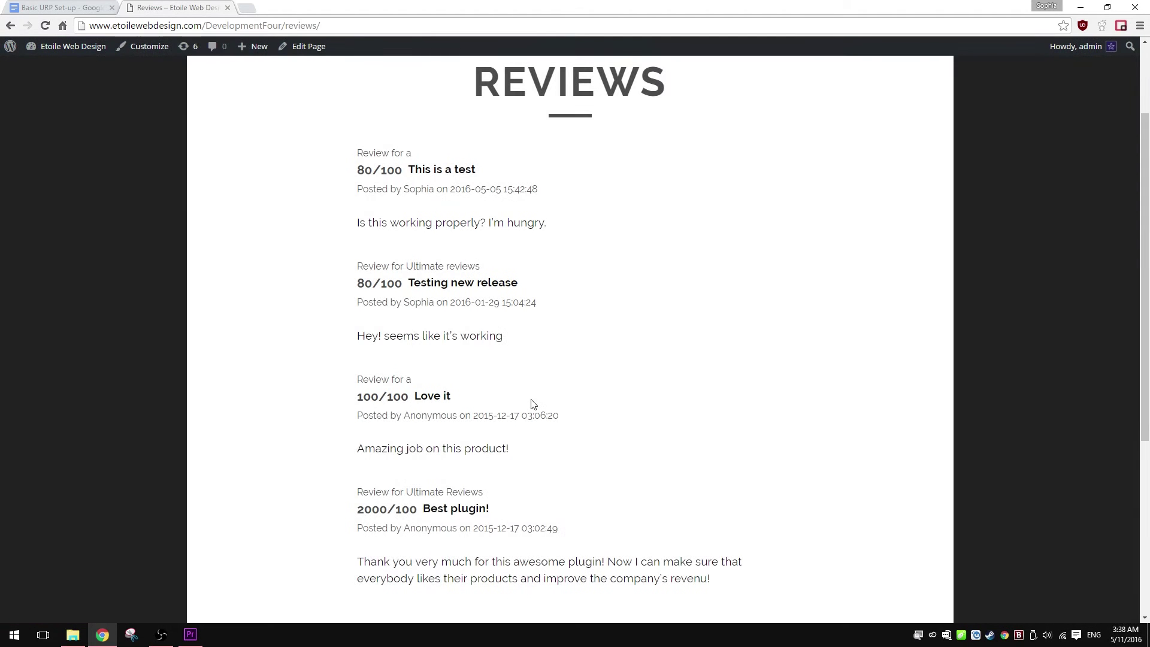
{"action": "scroll", "coordinate": [531, 405], "scroll_direction": "down", "scroll_amount": 1}
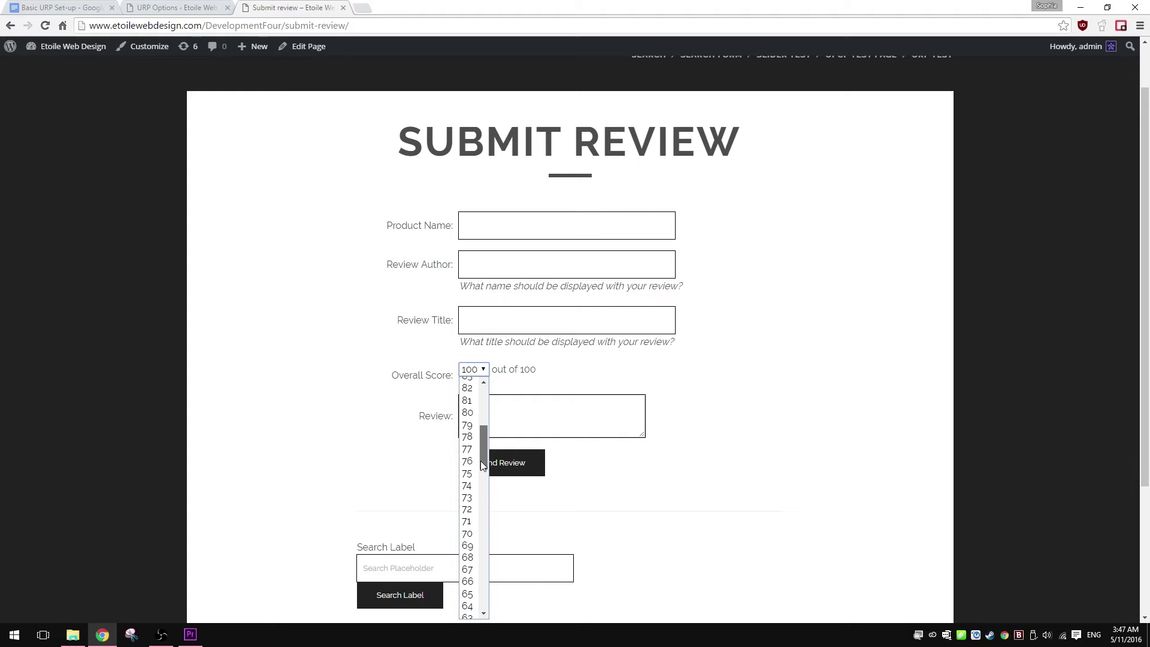
Pick 95 from the score dropdown, then set Review Score Input to Stars and rate four stars
{"action": "left_click_drag", "start_coordinate": [482, 465], "coordinate": [484, 395]}
{"action": "left_click", "coordinate": [470, 415]}
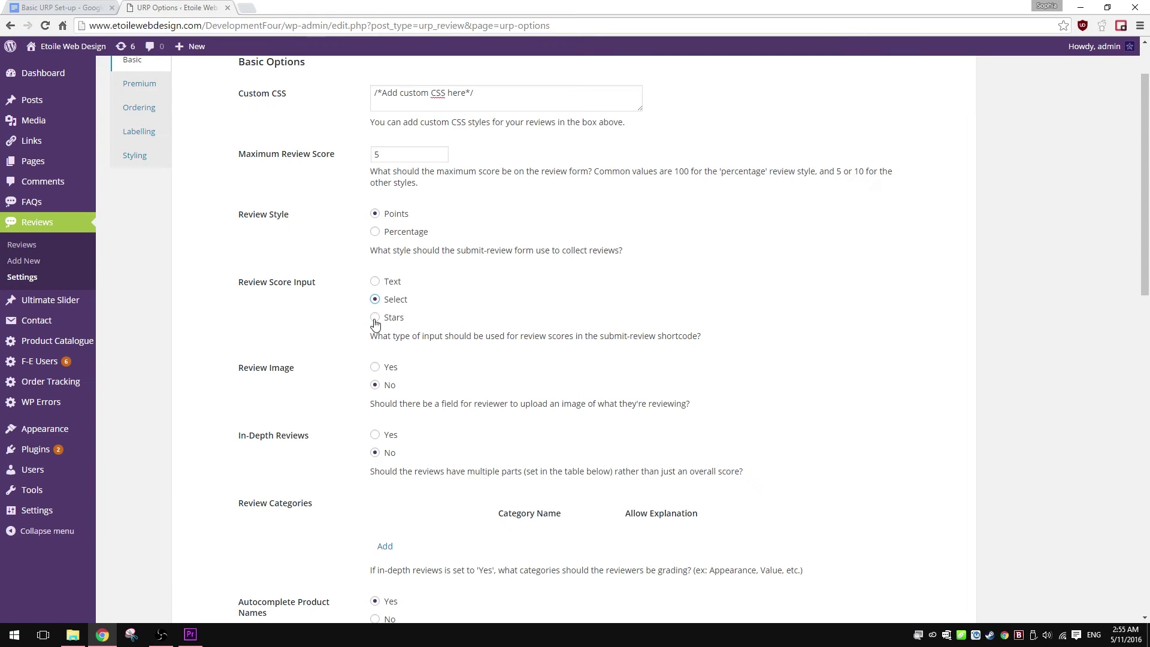
{"action": "left_click", "coordinate": [375, 317]}
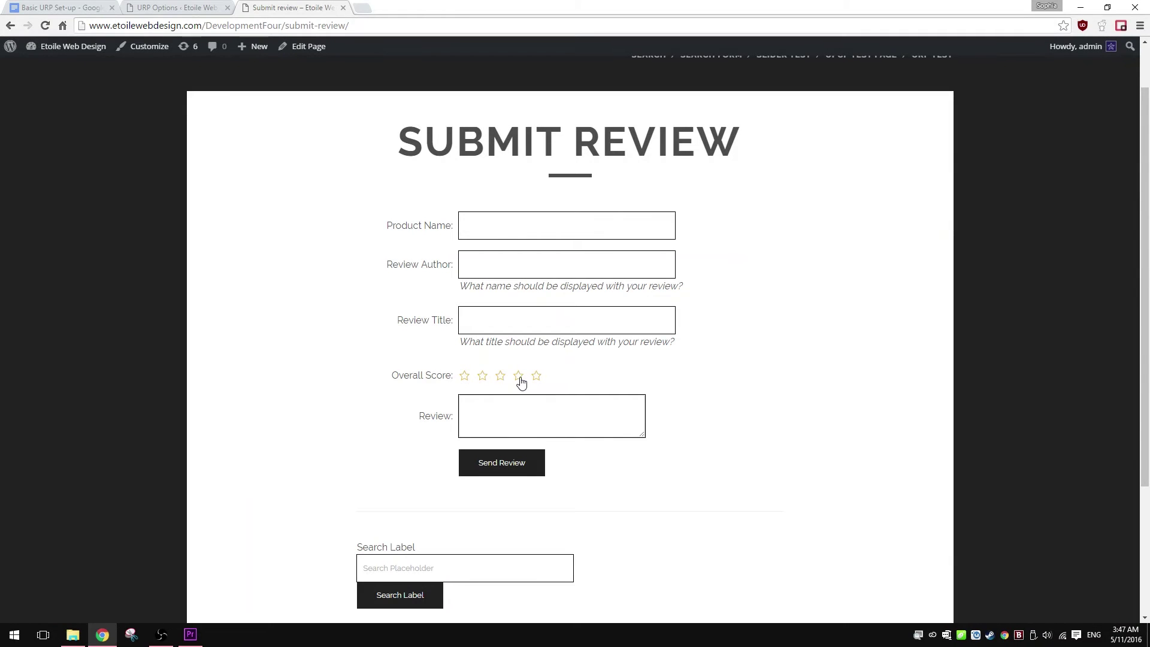
{"action": "left_click", "coordinate": [519, 376]}
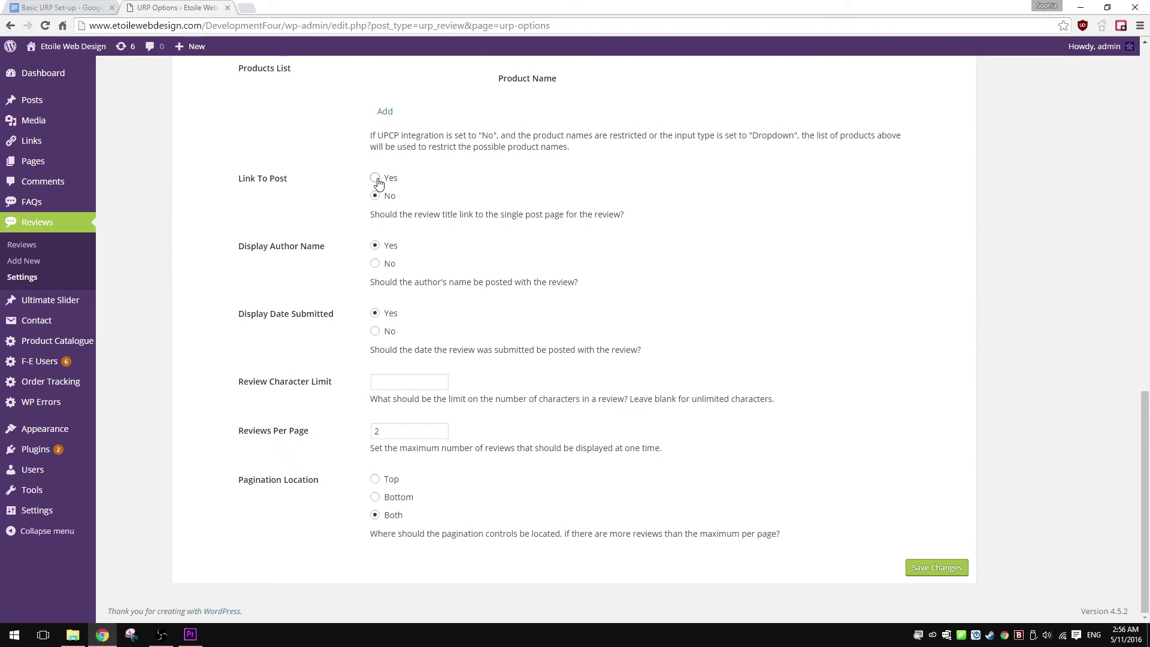
Turn Link To Post off, set Reviews Per Page to 5, keep pagination on Both, and save
{"action": "left_click", "coordinate": [376, 179]}
{"action": "double_click", "coordinate": [396, 432]}
{"action": "type", "text": "5"}
{"action": "left_click", "coordinate": [375, 478]}
{"action": "left_click", "coordinate": [375, 500]}
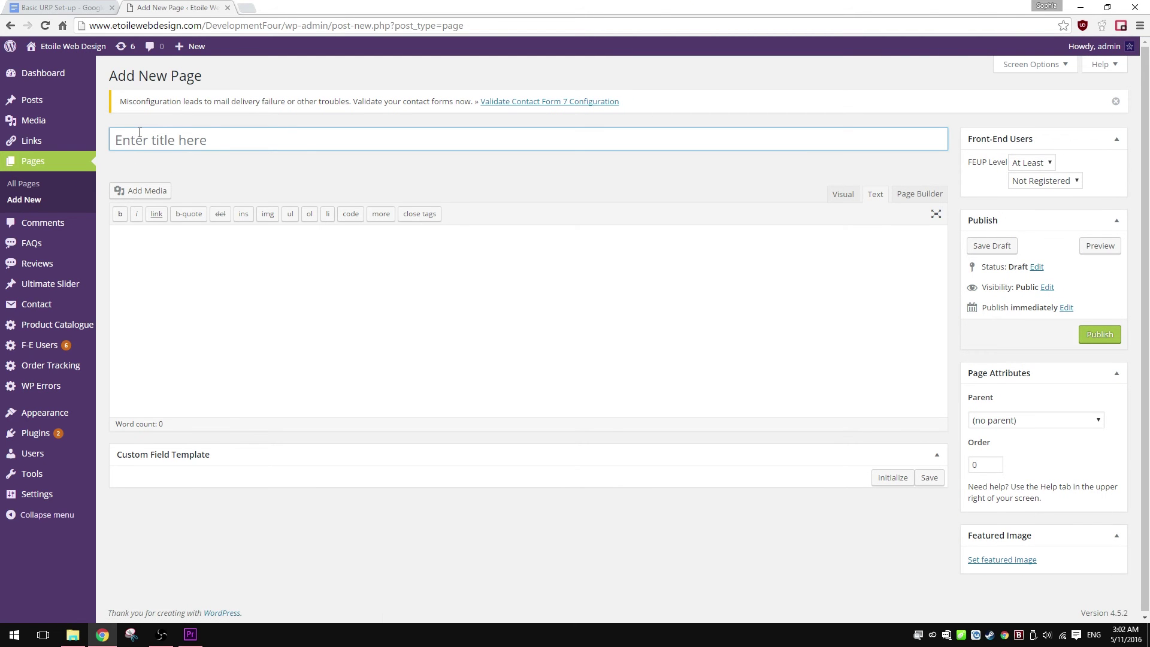
Publish a new page titled 'Reviews' containing the [ultimate-reviews] shortcode
{"action": "left_click", "coordinate": [141, 133]}
{"action": "type", "text": "Rev"}
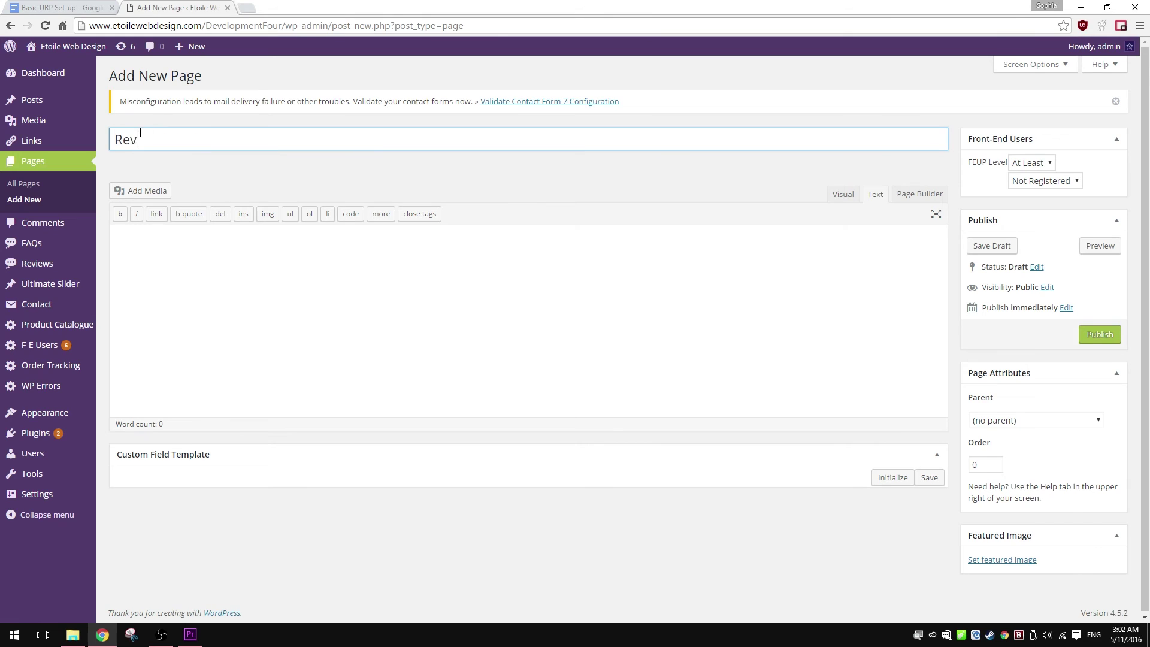
{"action": "type", "text": "iews"}
{"action": "left_click", "coordinate": [193, 277]}
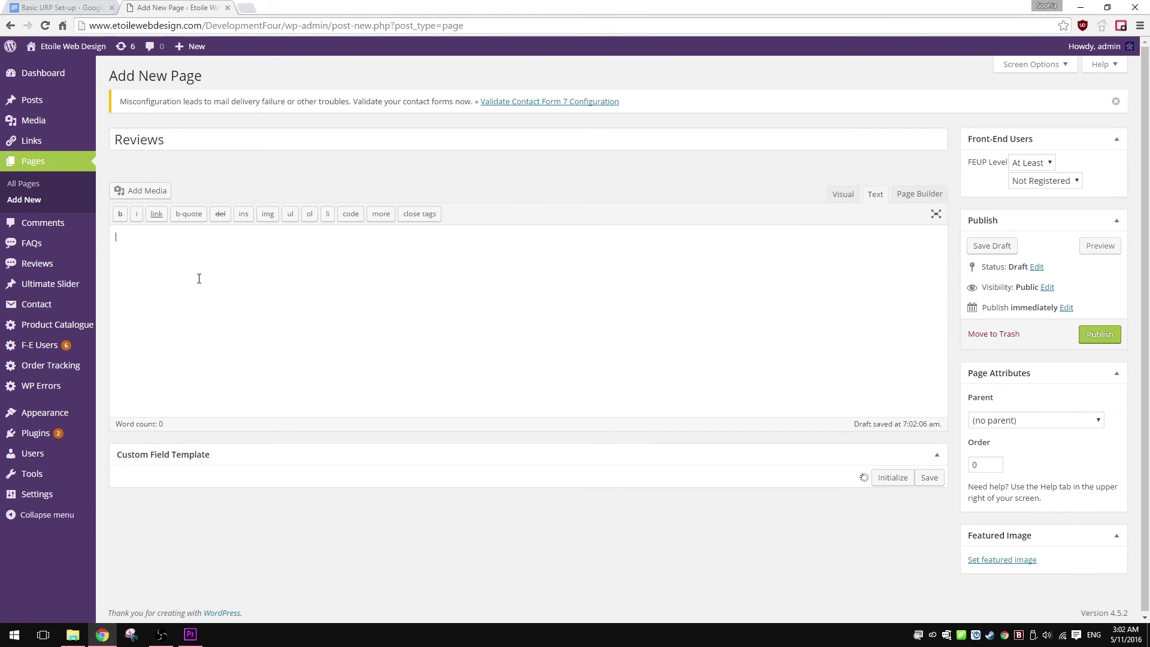
{"action": "type", "text": "[ultim"}
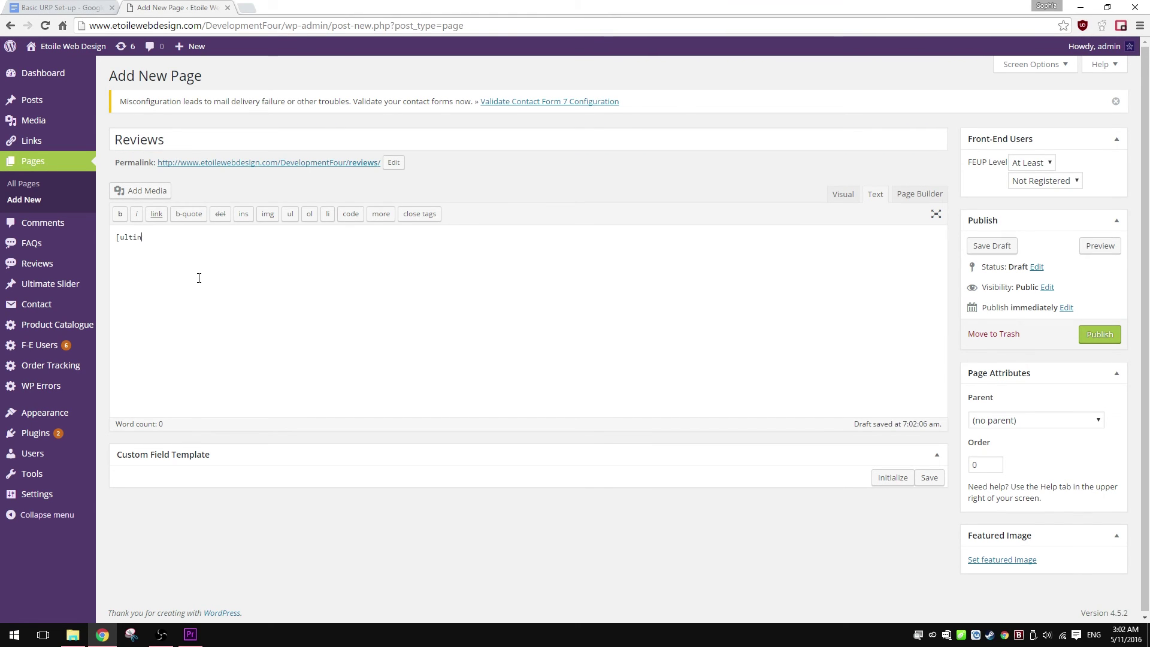
{"action": "type", "text": "ews"}
{"action": "left_click", "coordinate": [1103, 338]}
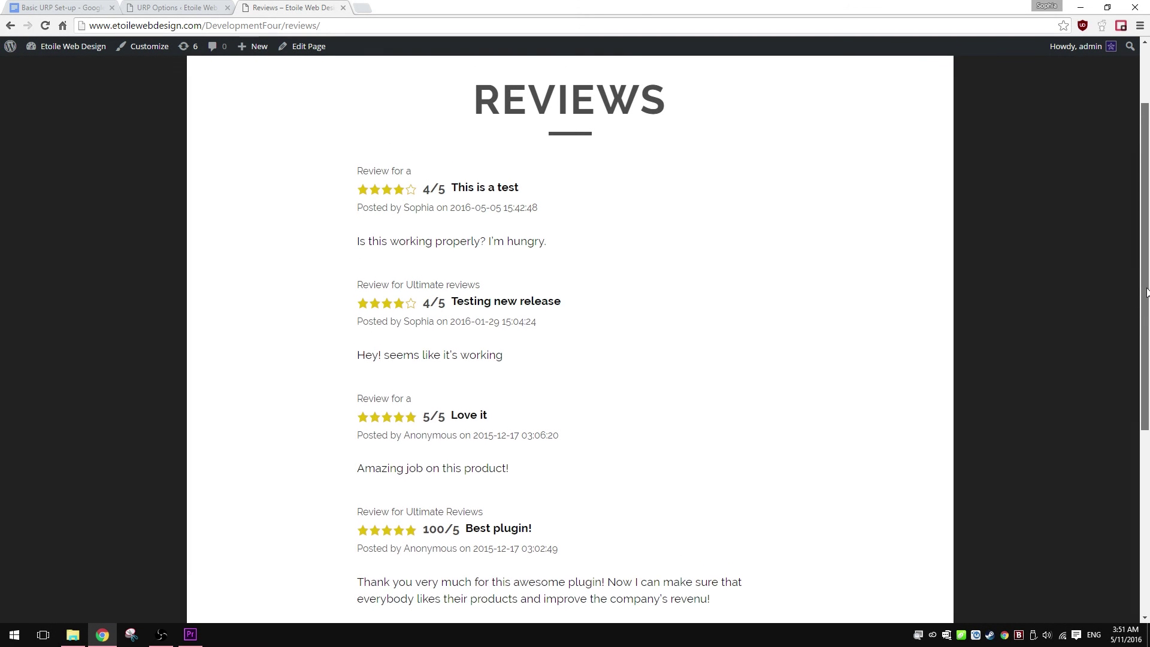
{"action": "left_click_drag", "start_coordinate": [1148, 292], "coordinate": [1148, 326]}
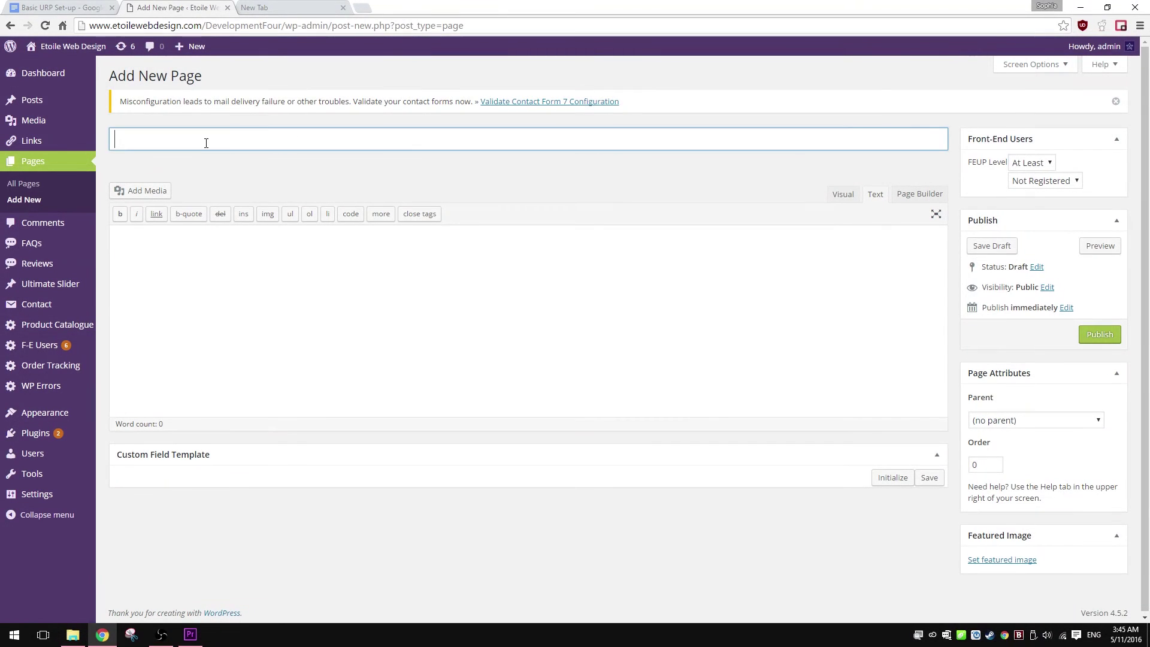
{"action": "type", "text": "Submit rev"}
{"action": "type", "text": "iew"}
Create a 'Submit review' page containing the [submit-review] shortcode and publish it
{"action": "key", "text": "Tab"}
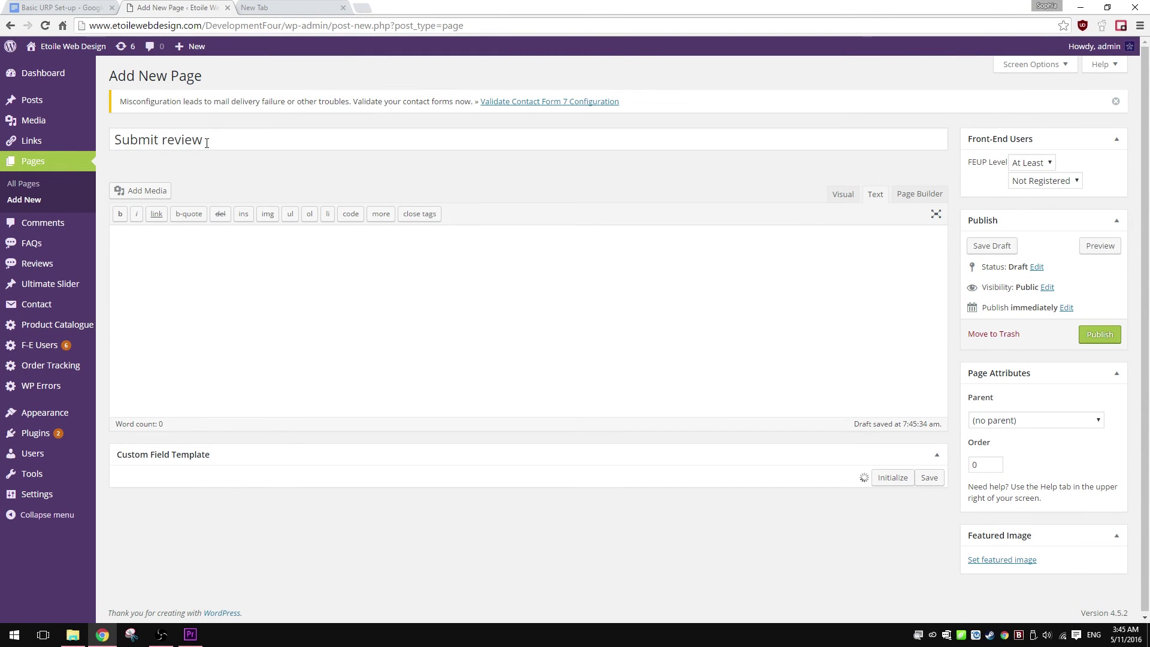
{"action": "type", "text": "[submit-review"}
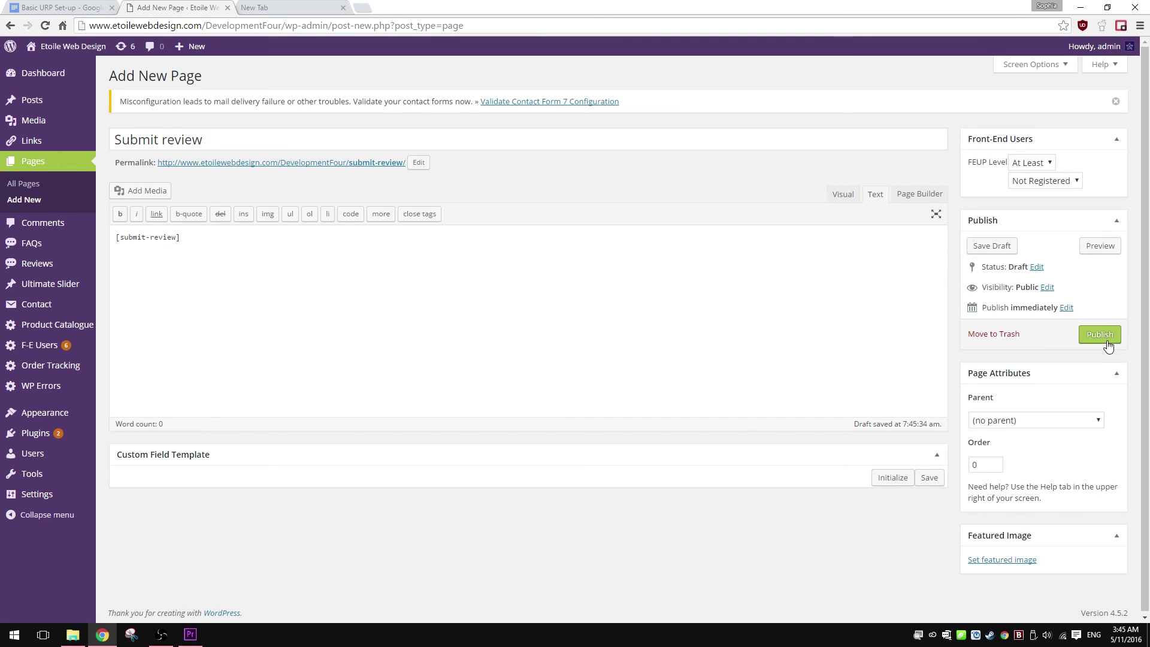
{"action": "left_click", "coordinate": [161, 635]}
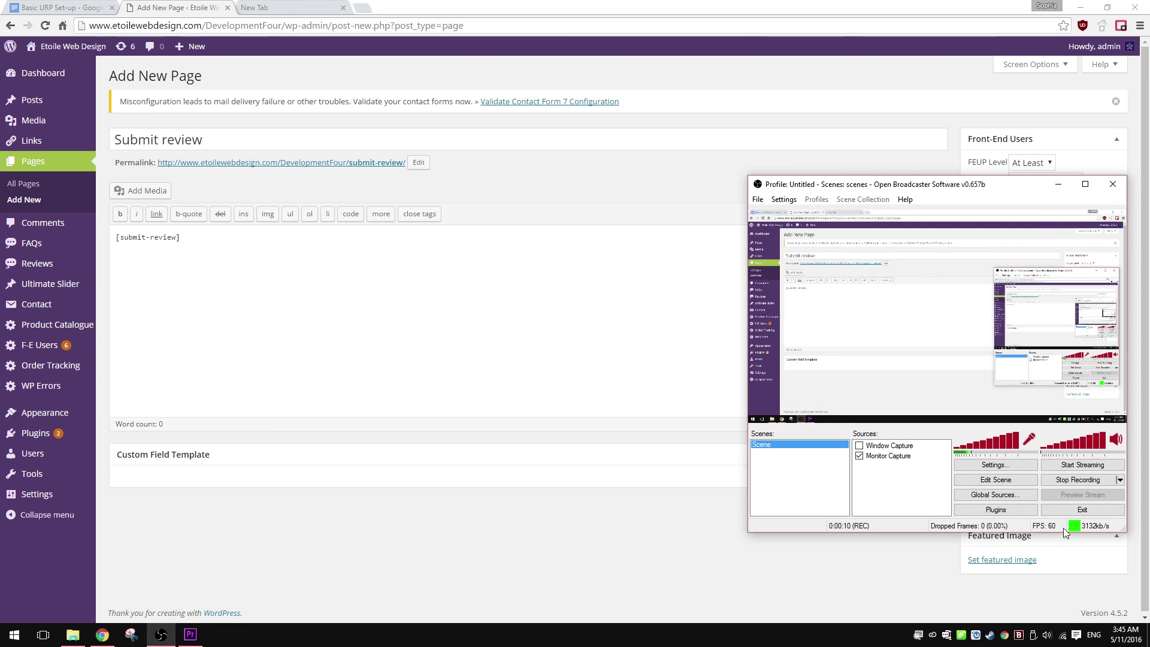